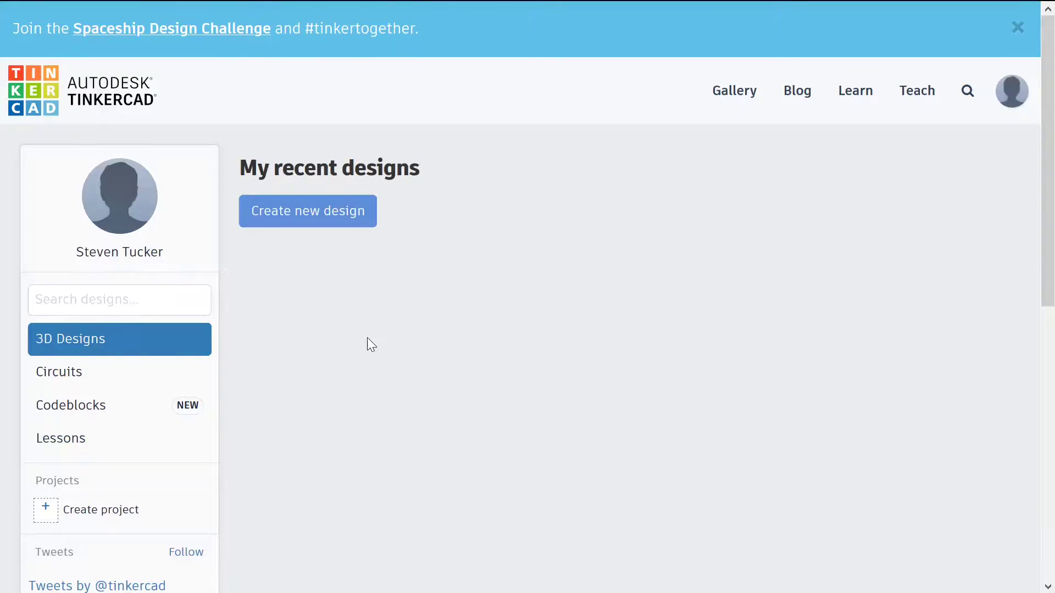
Step: Show the saved circuit designs by choosing Circuits in the dashboard sidebar
{"action": "left_click", "coordinate": [75, 380]}
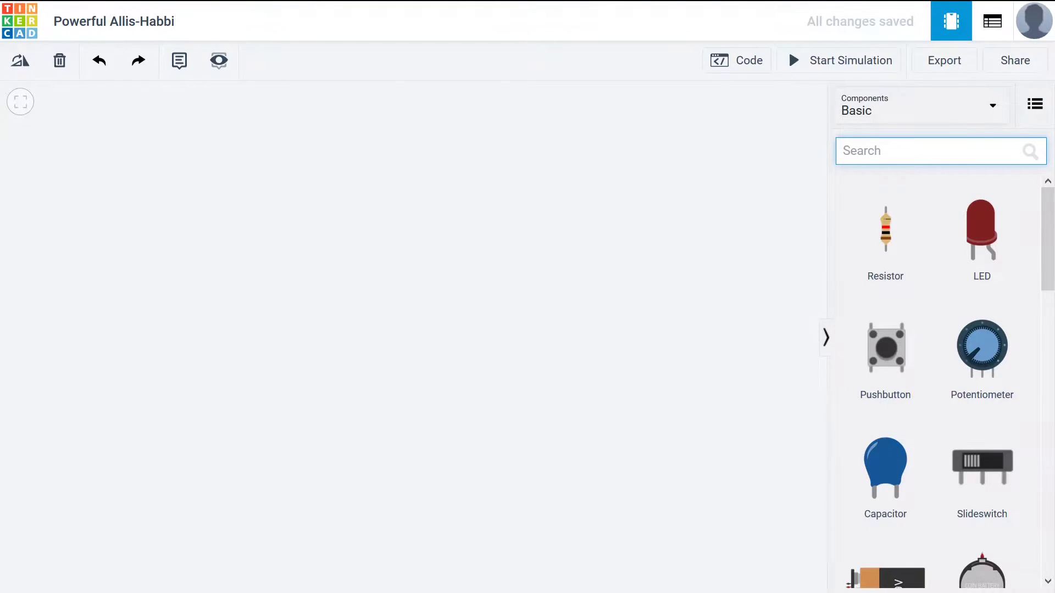
Step: Search for 'Arduino' and place an Arduino Uno R3 on the canvas
{"action": "type", "text": "Arduino"}
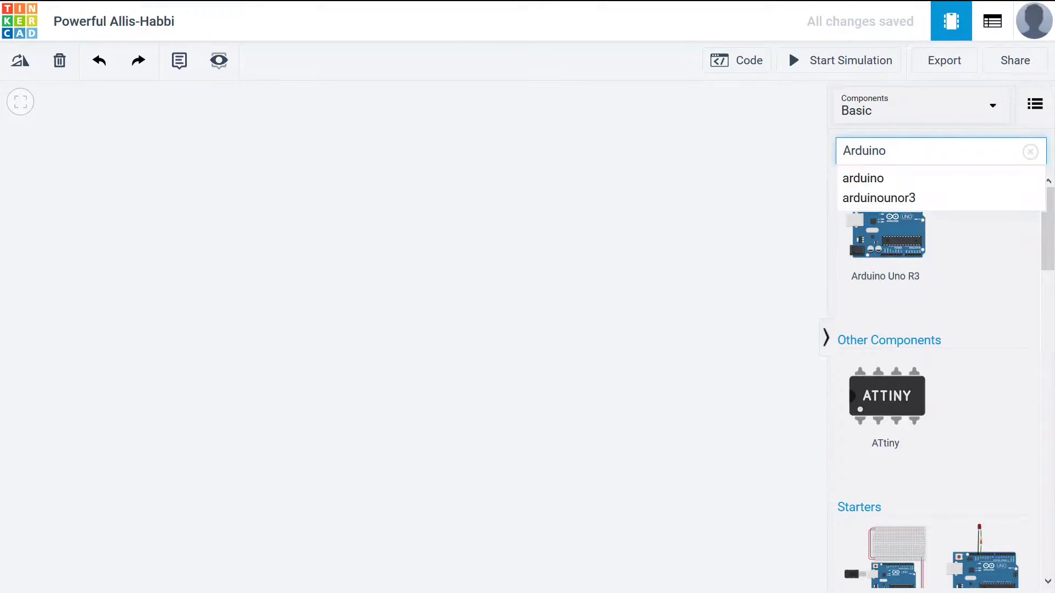
{"action": "left_click", "coordinate": [897, 238]}
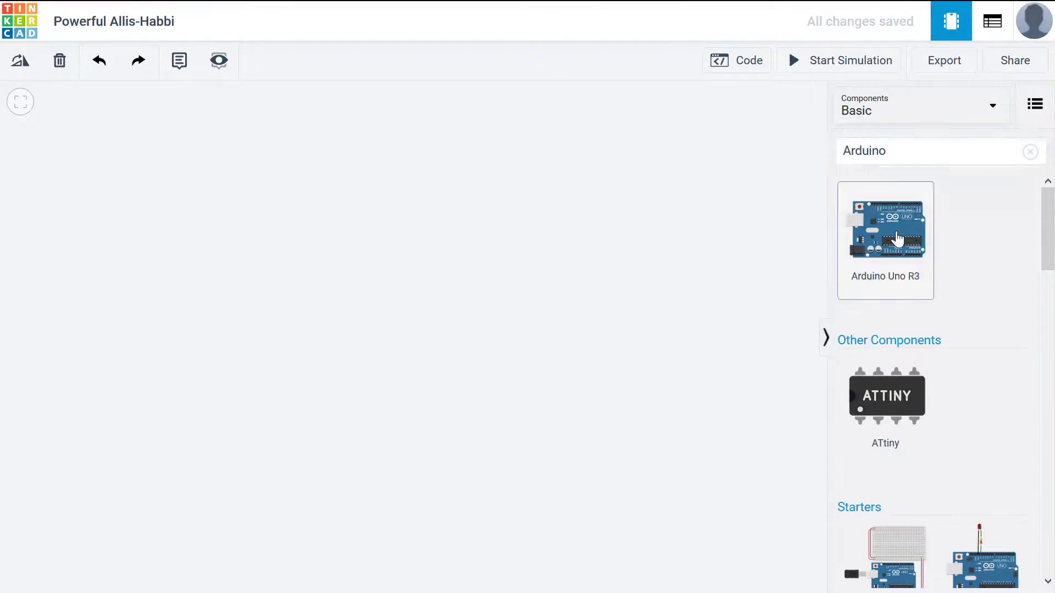
{"action": "left_click", "coordinate": [527, 308]}
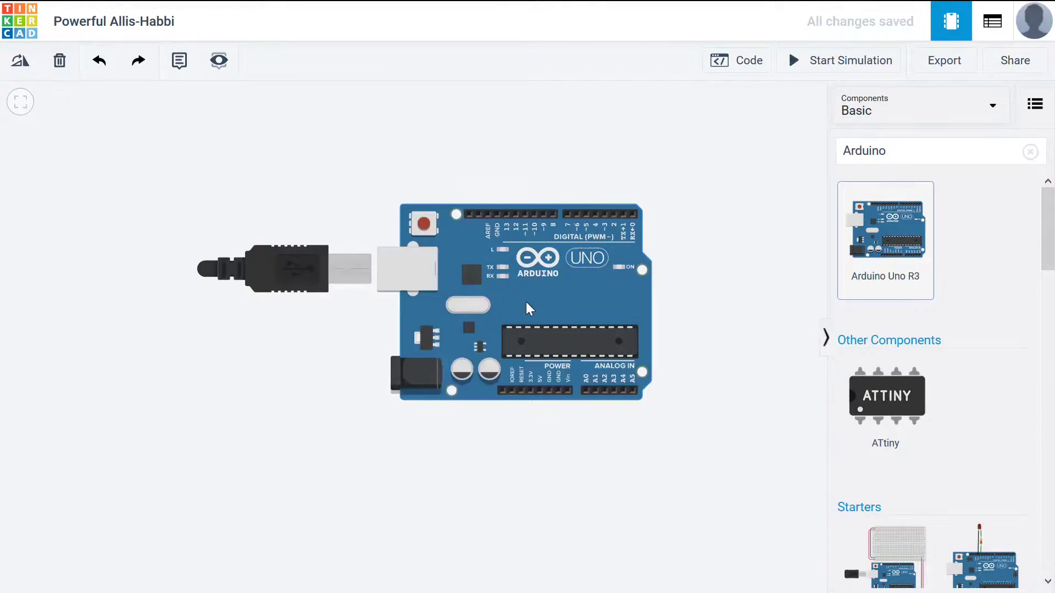
Step: Fit the view, rotate the board three times until upright, and move it right
{"action": "left_click", "coordinate": [20, 103]}
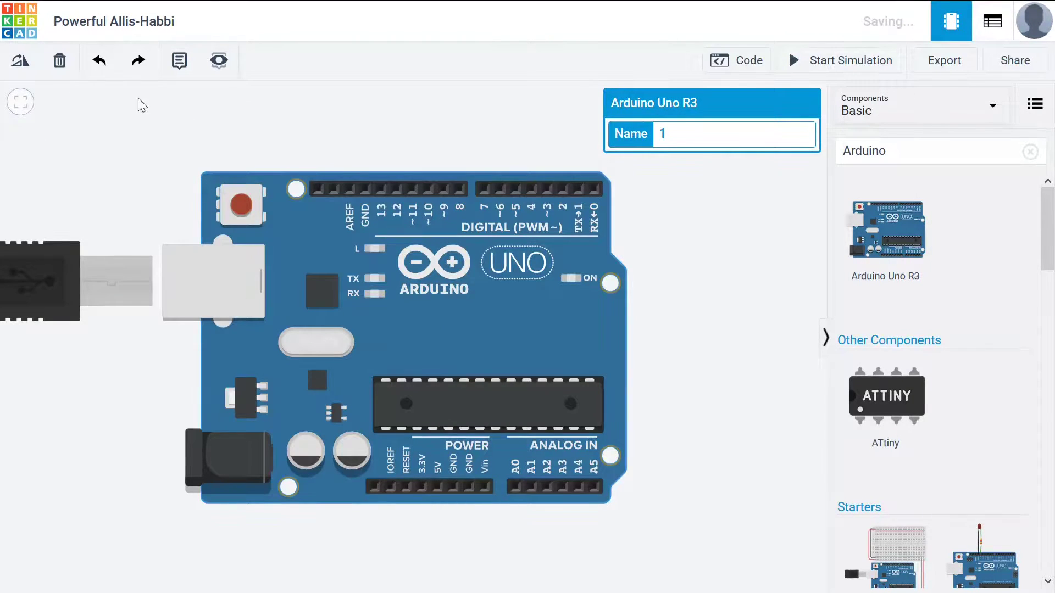
{"action": "left_click", "coordinate": [18, 63]}
{"action": "left_click", "coordinate": [18, 63]}
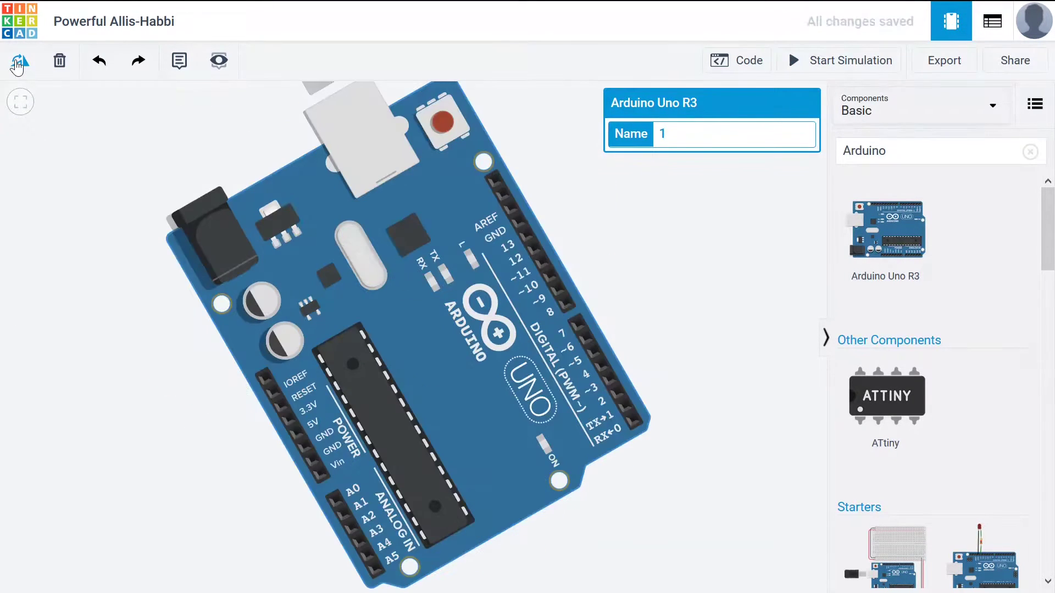
{"action": "left_click", "coordinate": [19, 63]}
{"action": "left_click_drag", "start_coordinate": [402, 384], "coordinate": [568, 401]}
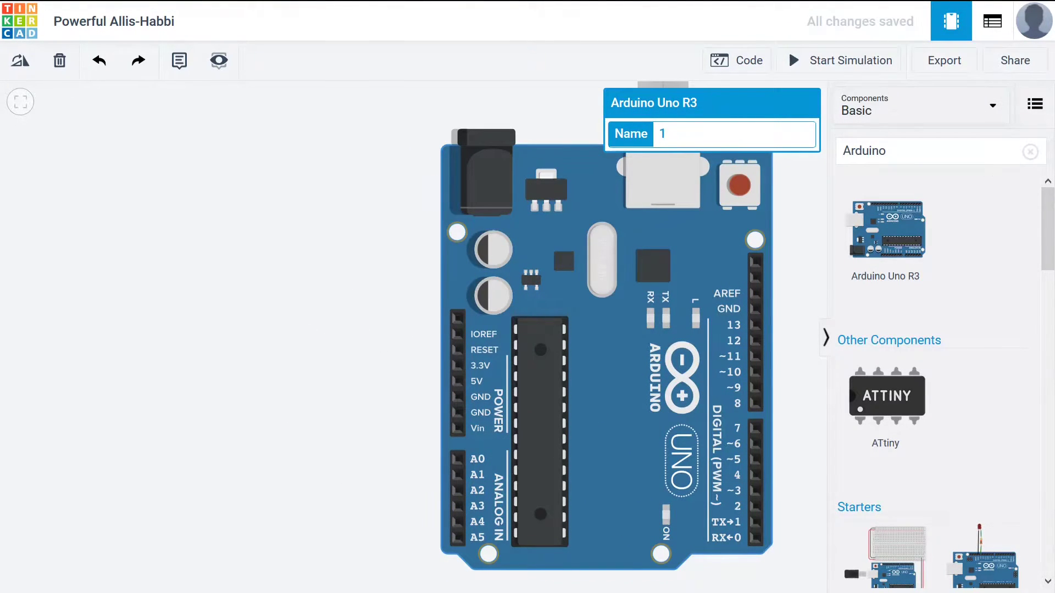
Step: Add an LED left of the board, keep its colour Red, and shift it up-left
{"action": "double_click", "coordinate": [923, 157]}
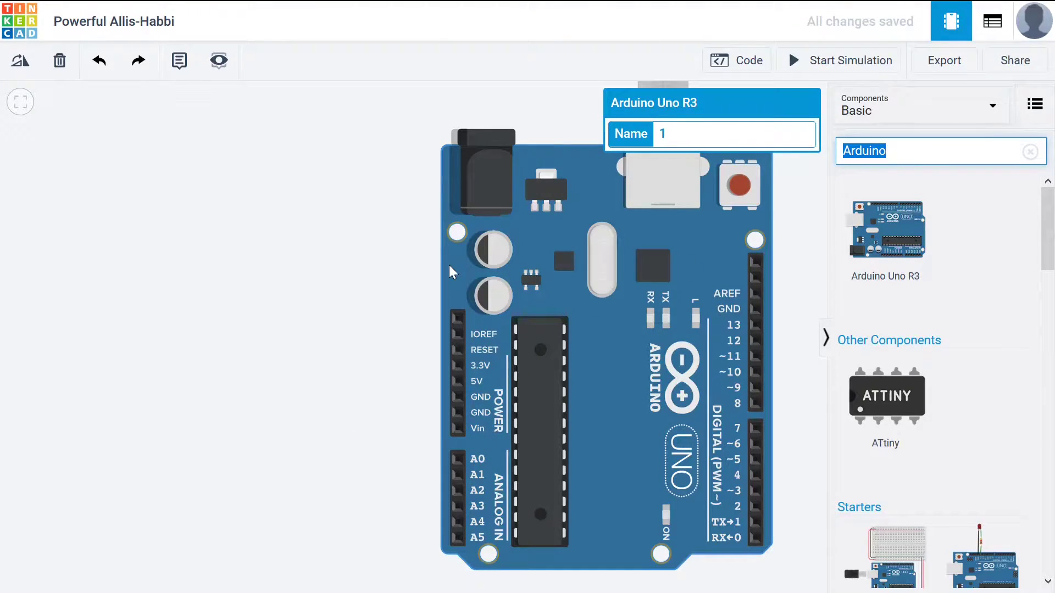
{"action": "type", "text": "LED"}
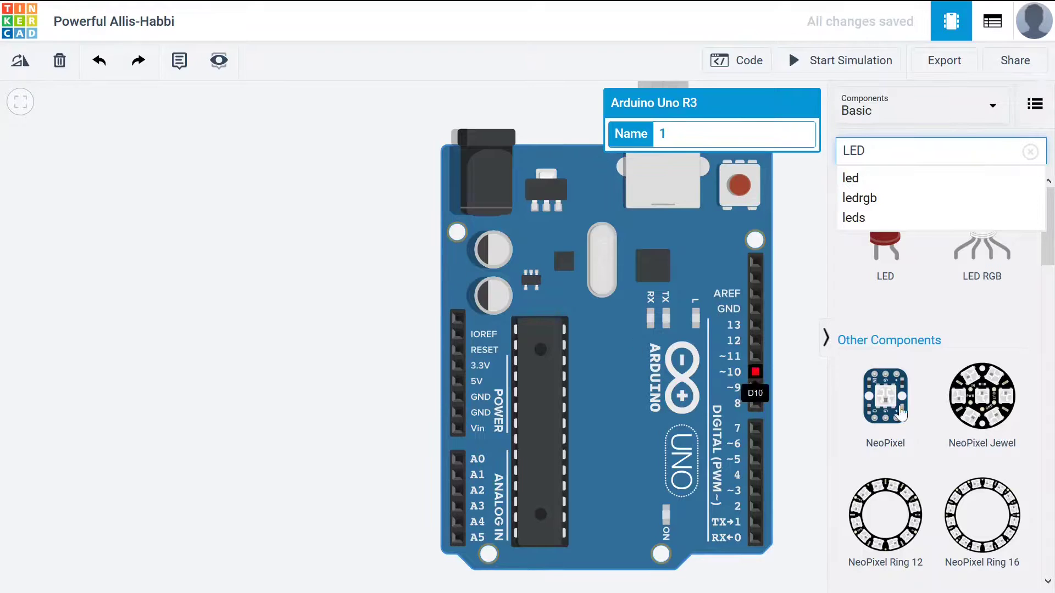
{"action": "left_click_drag", "start_coordinate": [886, 248], "coordinate": [299, 267]}
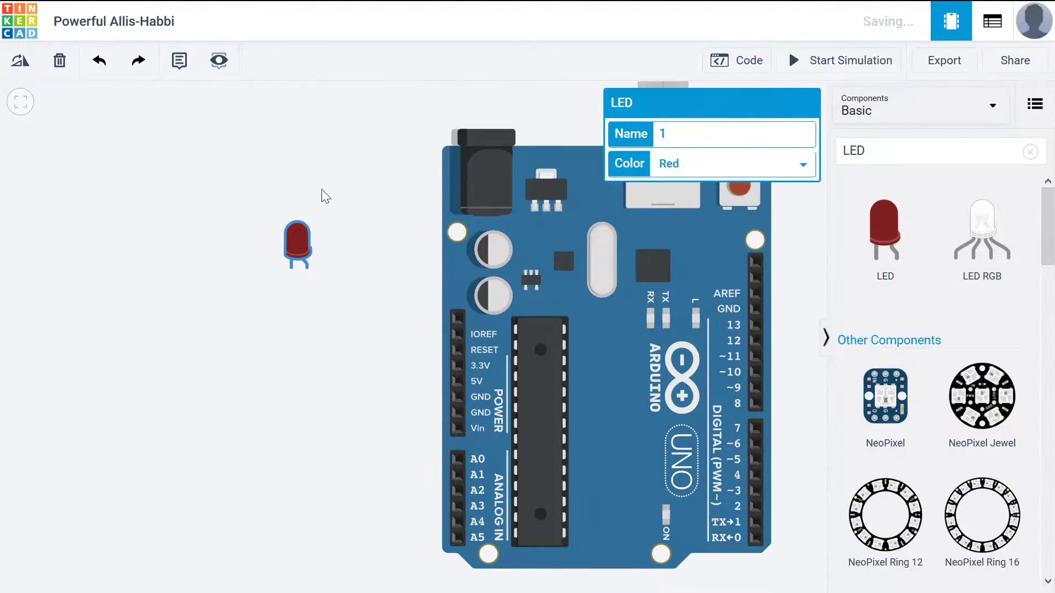
{"action": "left_click", "coordinate": [795, 171]}
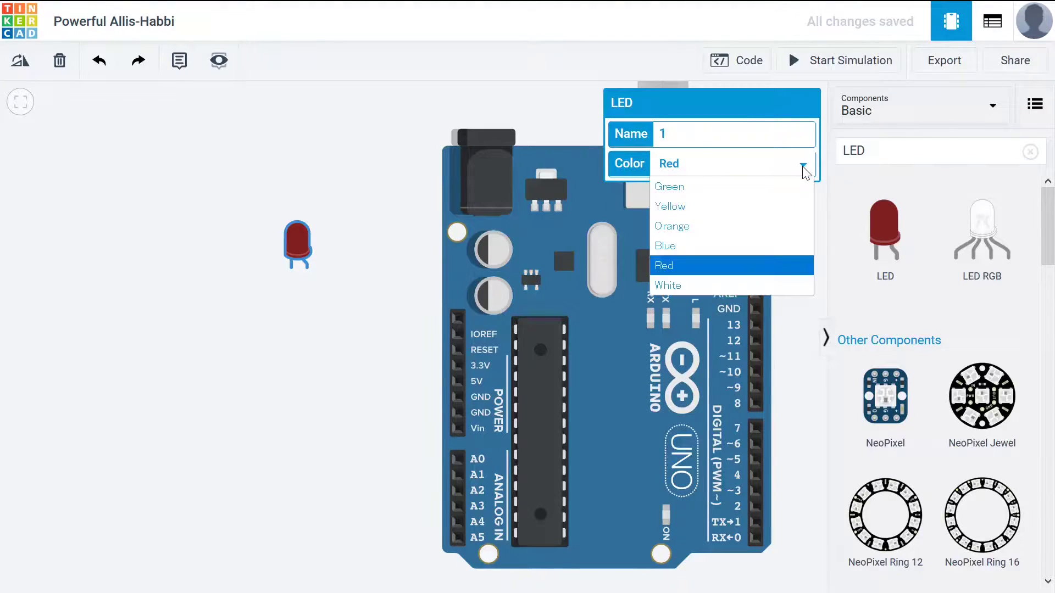
{"action": "left_click", "coordinate": [677, 265]}
{"action": "left_click_drag", "start_coordinate": [281, 213], "coordinate": [255, 187]}
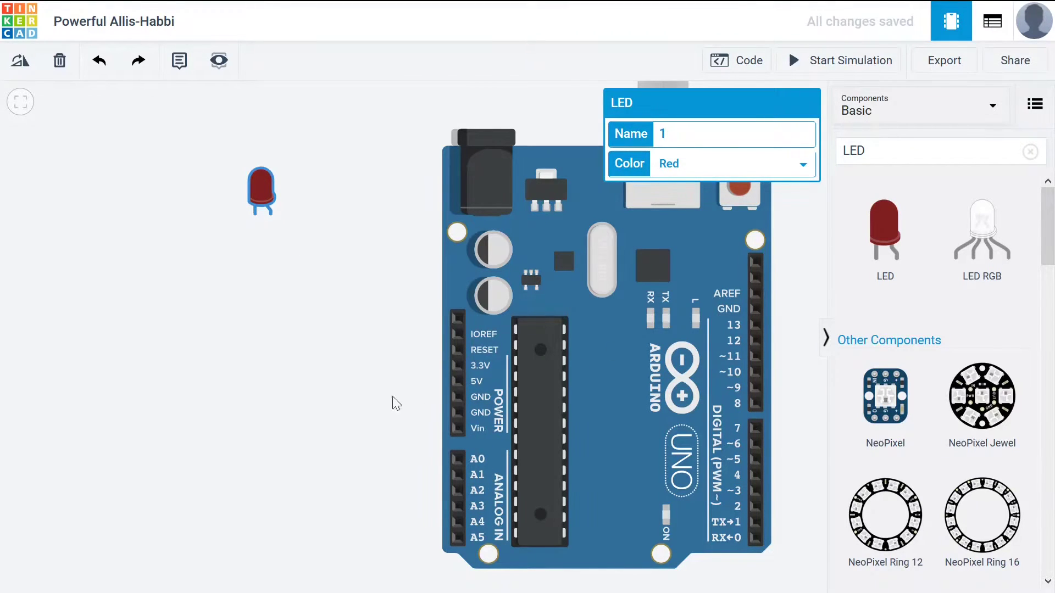
Step: Wire the Arduino's 5V pin to the LED's anode, bending below the LED
{"action": "left_click", "coordinate": [457, 381]}
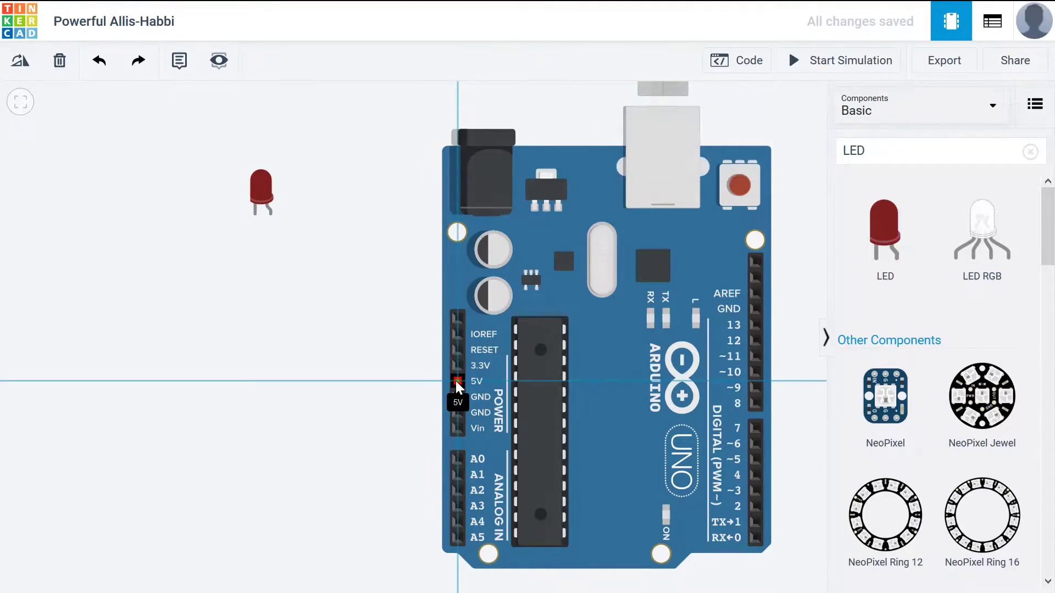
{"action": "left_click", "coordinate": [269, 380]}
{"action": "left_click", "coordinate": [270, 215]}
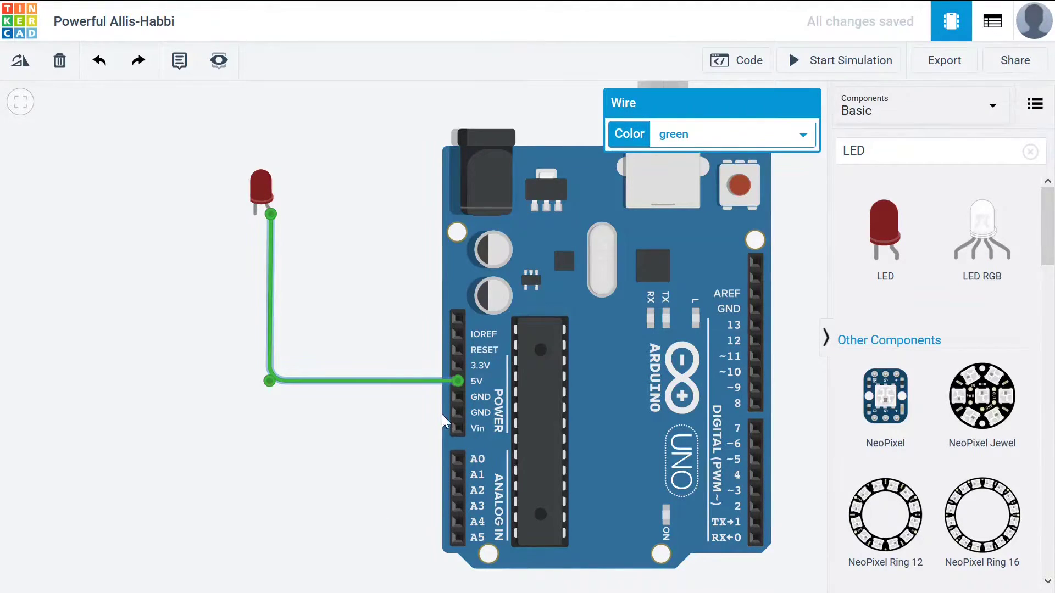
Step: Wire a GND pin to the LED's cathode, aligning the bend under the leg
{"action": "left_click", "coordinate": [457, 411]}
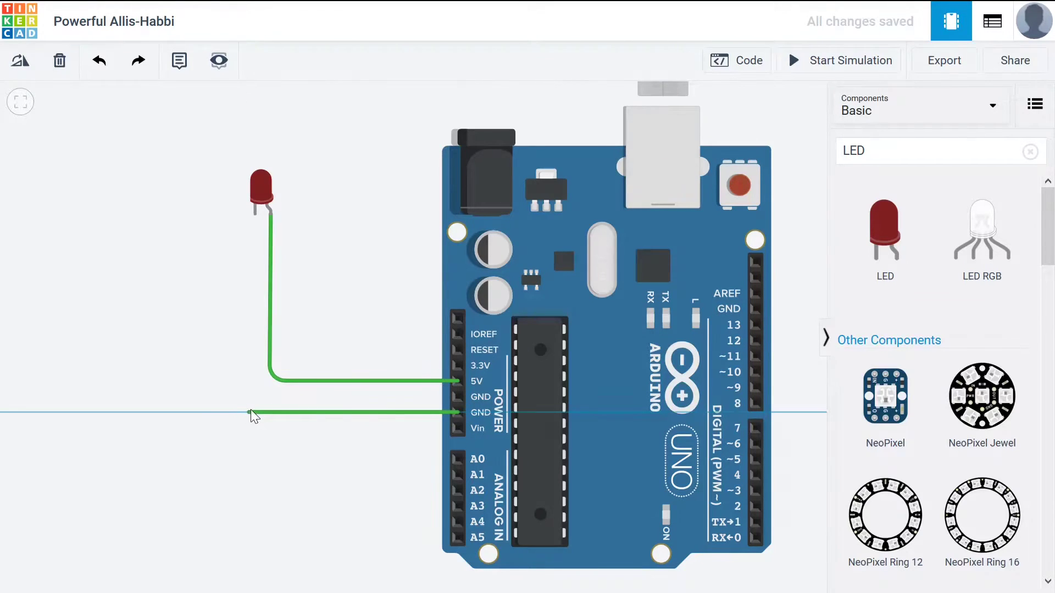
{"action": "left_click", "coordinate": [252, 411]}
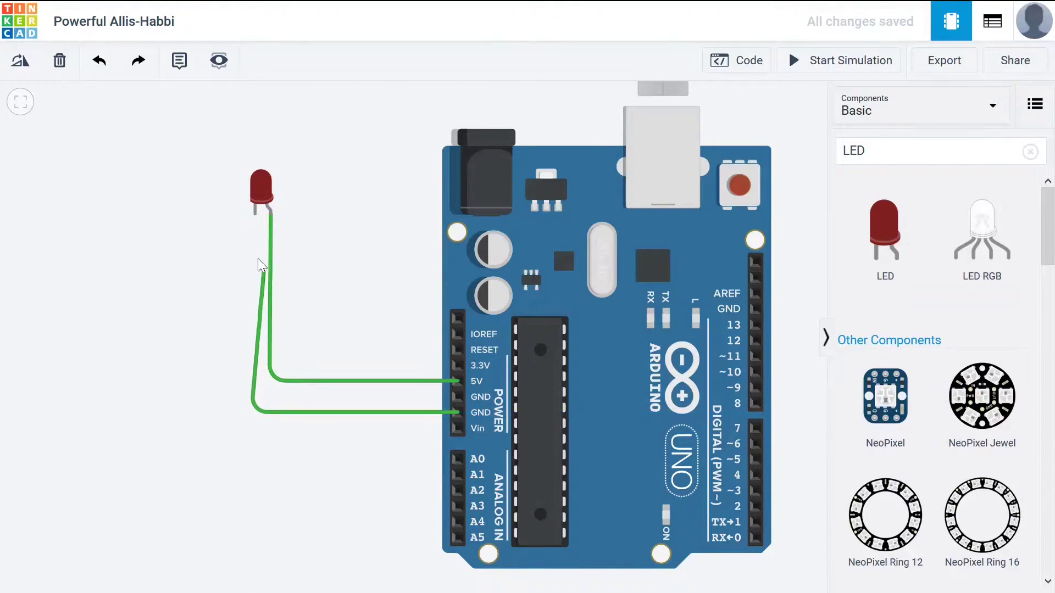
{"action": "left_click", "coordinate": [255, 214]}
{"action": "left_click_drag", "start_coordinate": [252, 412], "coordinate": [259, 411]}
{"action": "left_click", "coordinate": [377, 280]}
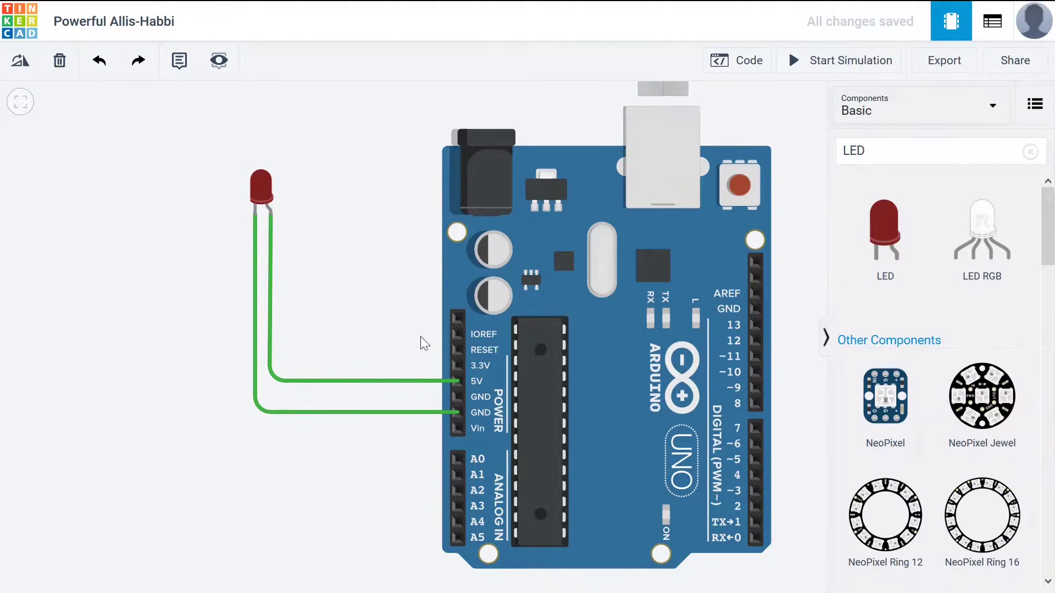
Step: Set the 5V wire's colour to red
{"action": "left_click", "coordinate": [351, 380]}
{"action": "left_click", "coordinate": [787, 133]}
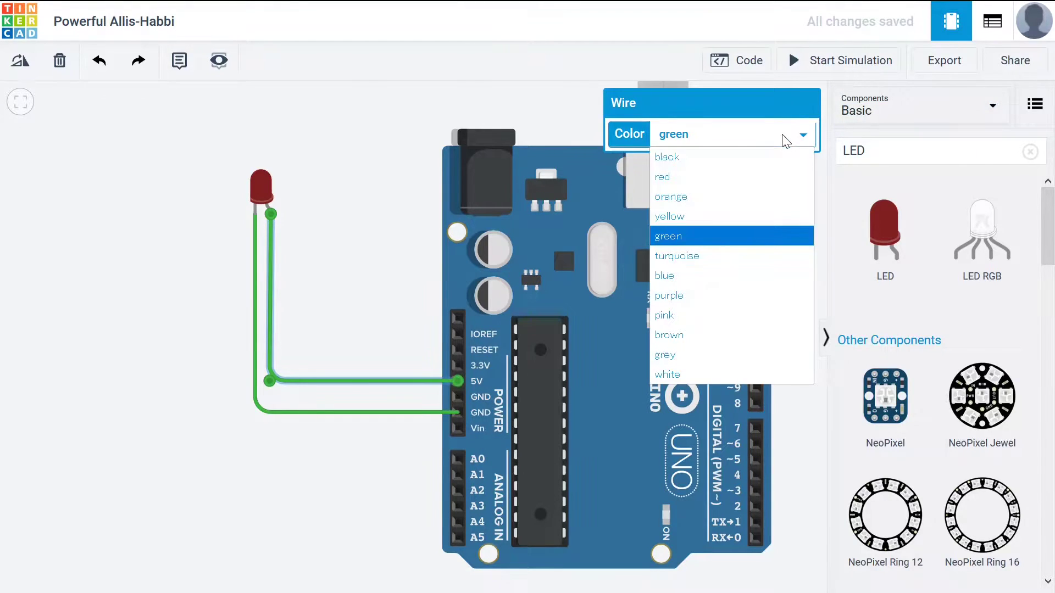
{"action": "left_click", "coordinate": [720, 175]}
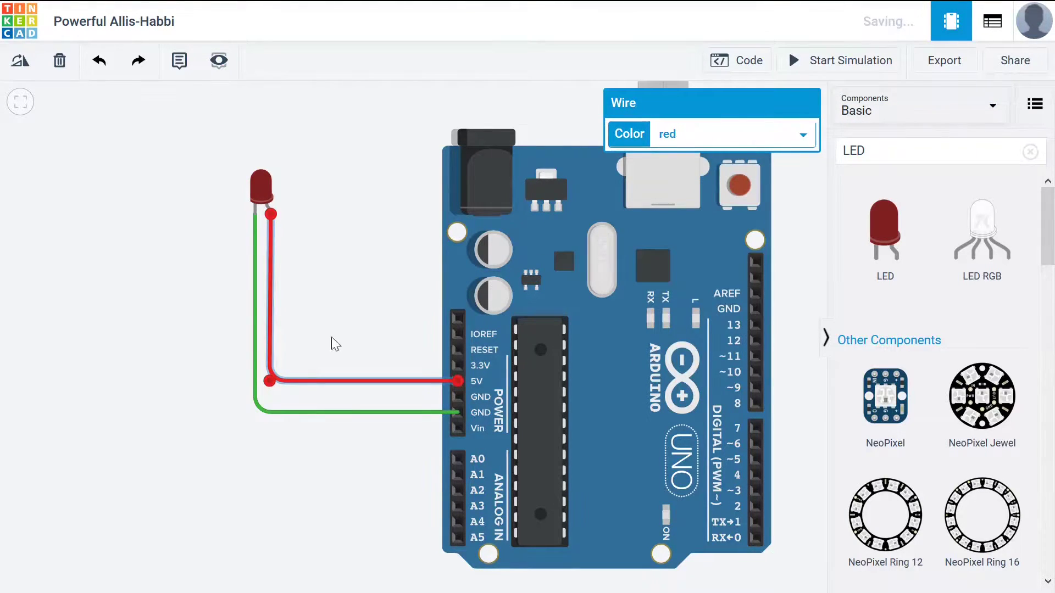
Step: Set the ground wire's colour to black
{"action": "left_click", "coordinate": [301, 416]}
{"action": "left_click", "coordinate": [688, 142]}
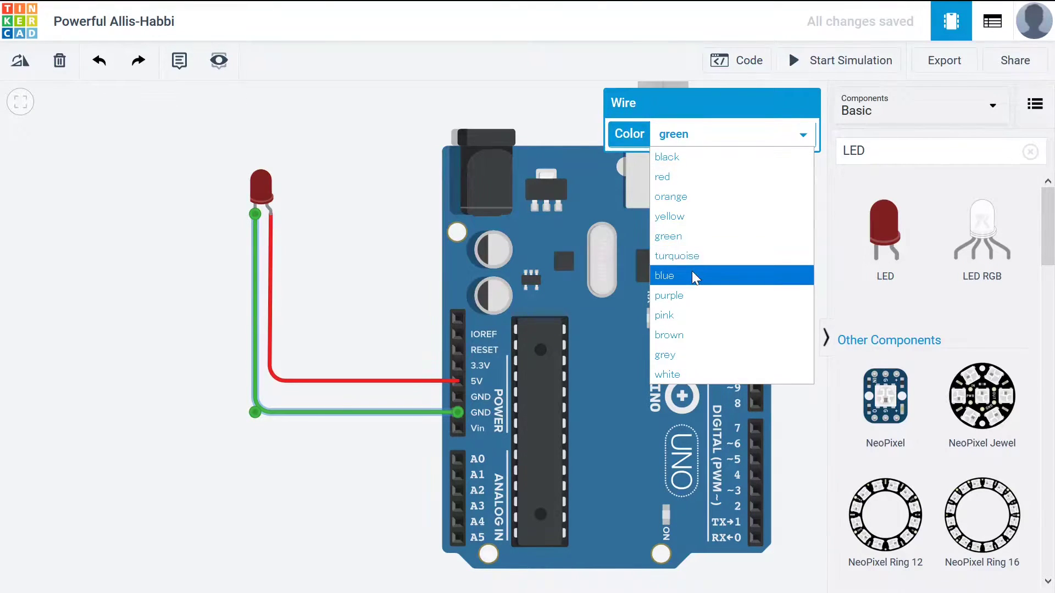
{"action": "left_click", "coordinate": [718, 160]}
{"action": "left_click", "coordinate": [167, 462]}
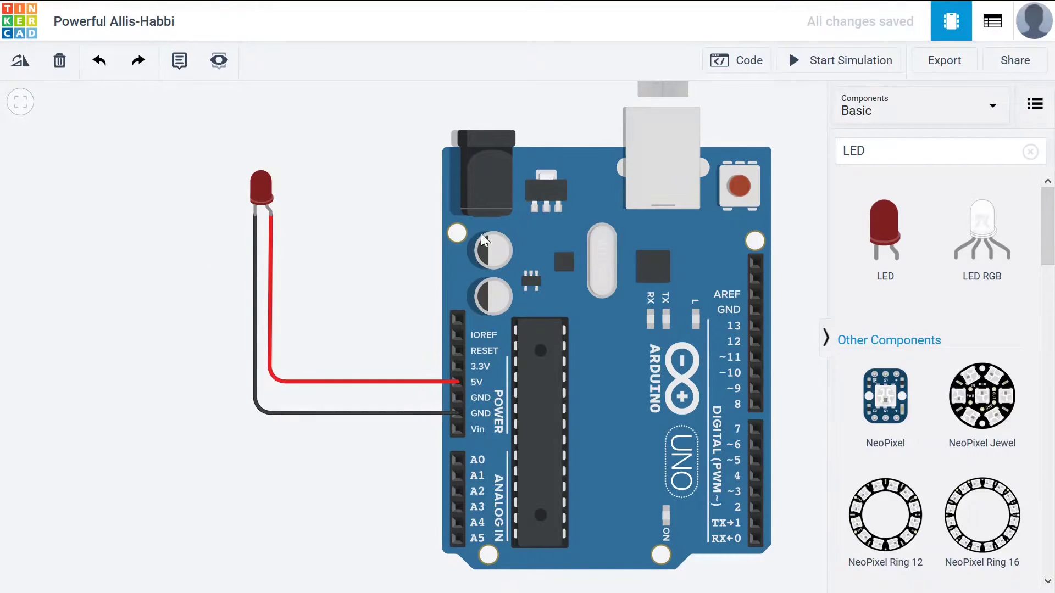
Step: Run the simulation and check the LED's 483 mA warning against its 20 mA maximum
{"action": "left_click", "coordinate": [822, 64]}
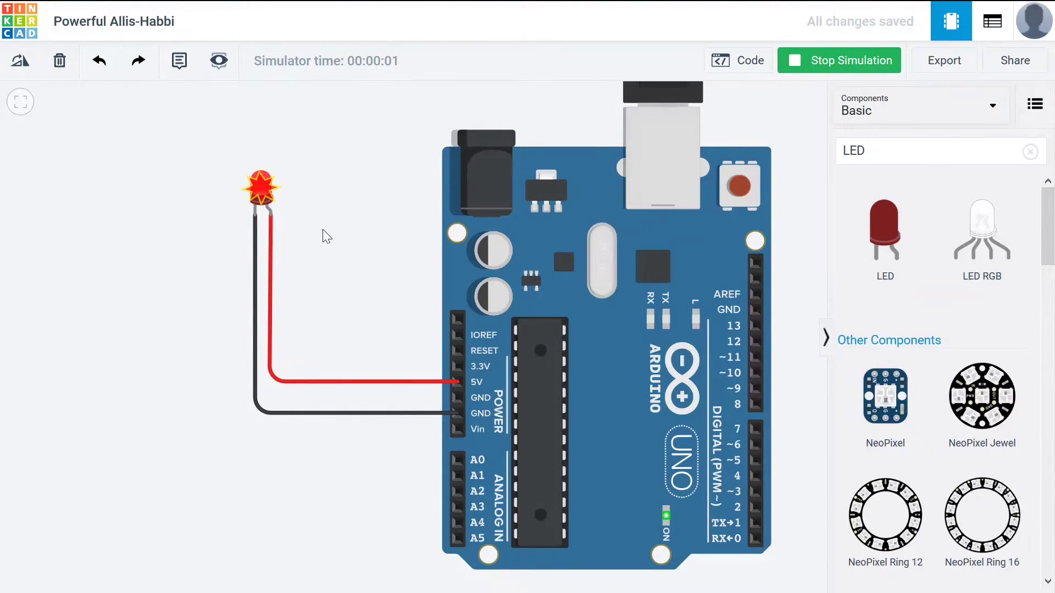
{"action": "mouse_move", "coordinate": [261, 182]}
Step: Delete the black ground wire and place a resistor from the 'resis' search left of the board
{"action": "left_click", "coordinate": [269, 410]}
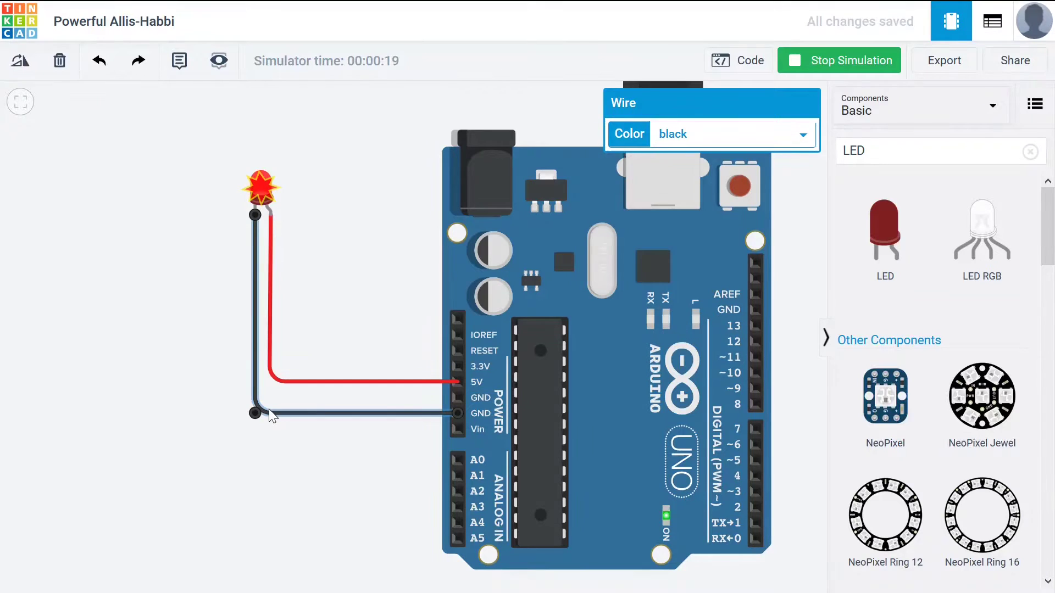
{"action": "key", "text": "Delete"}
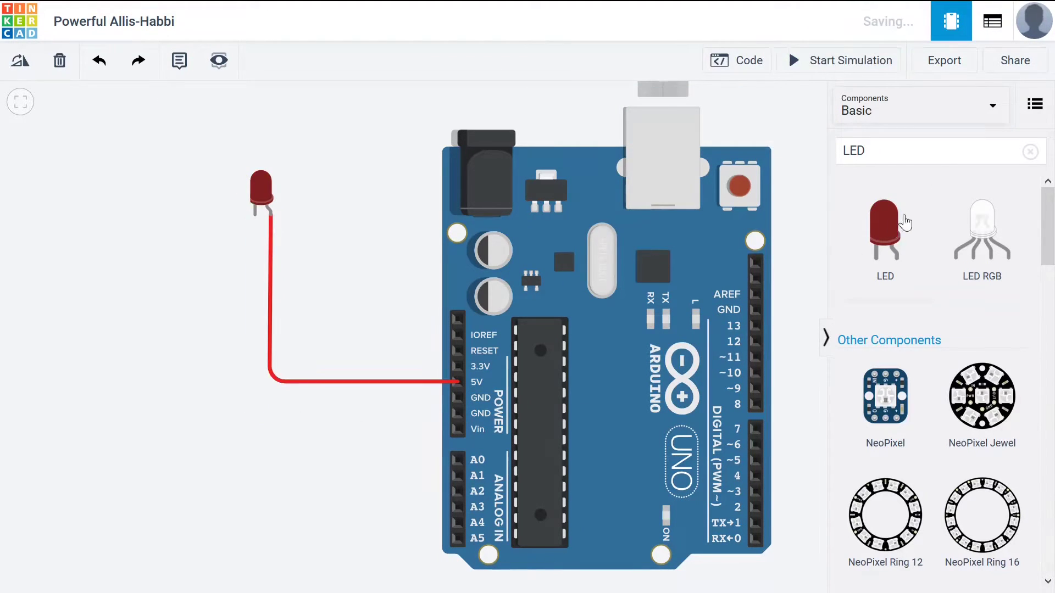
{"action": "type", "text": "resis"}
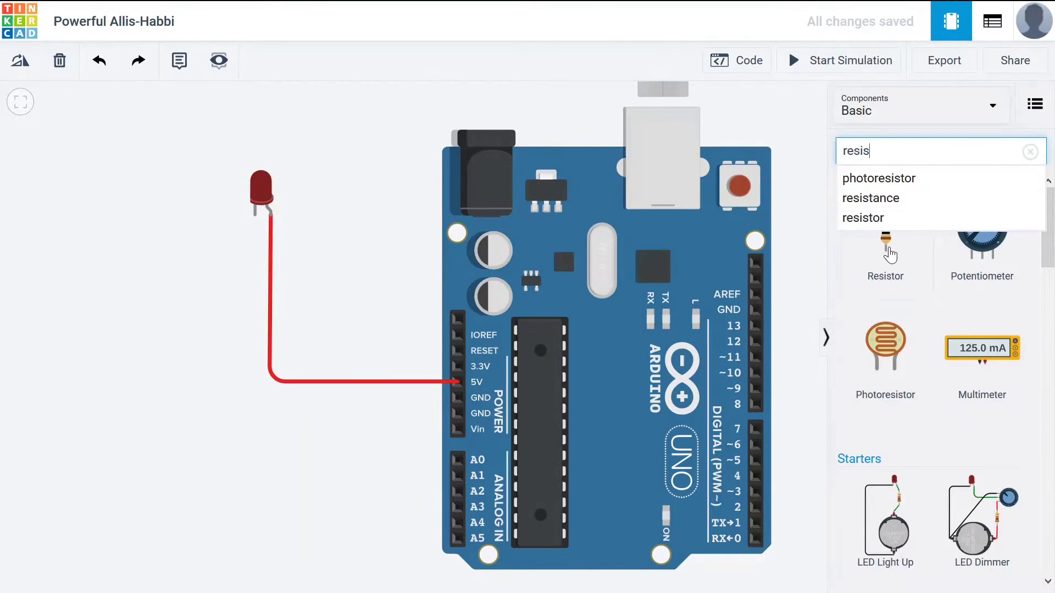
{"action": "left_click_drag", "start_coordinate": [885, 236], "coordinate": [258, 325]}
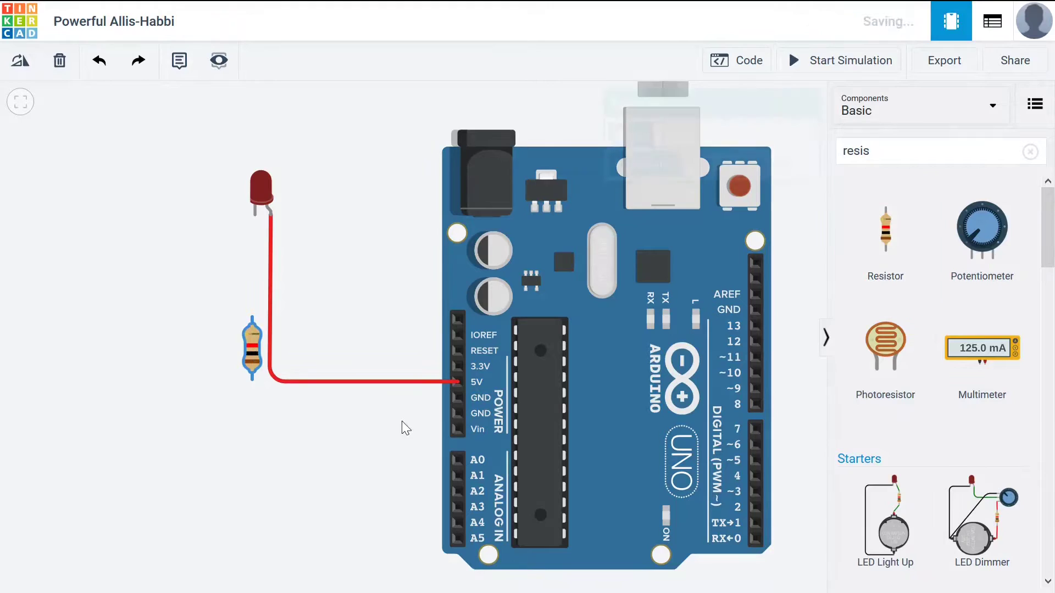
{"action": "left_click", "coordinate": [278, 427]}
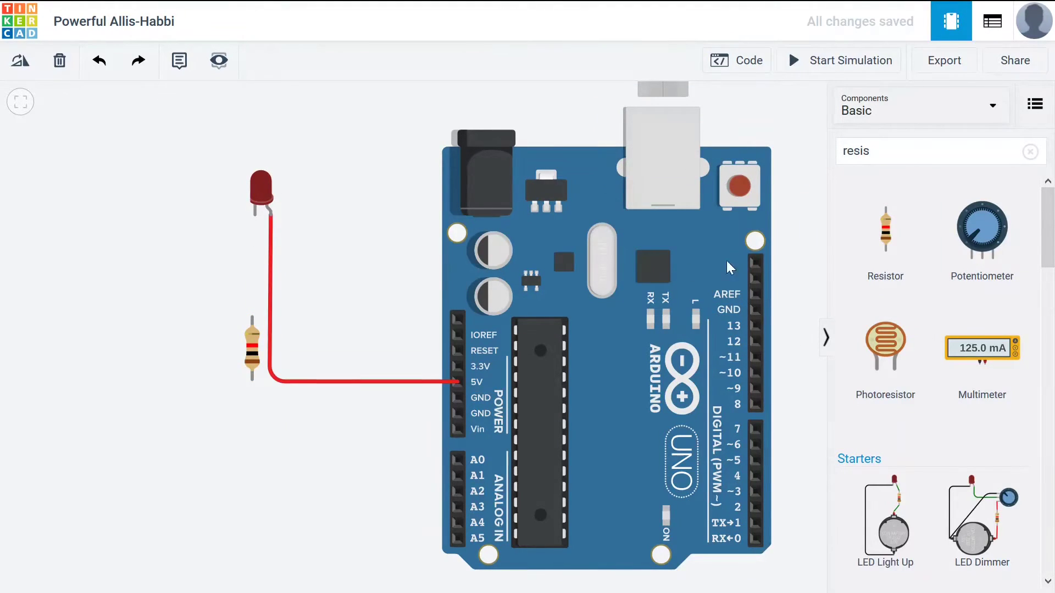
Step: Wire the second GND pin to the resistor's lower lead, and its top lead to the LED cathode
{"action": "left_click", "coordinate": [456, 412]}
{"action": "left_click", "coordinate": [252, 413]}
{"action": "left_click", "coordinate": [255, 381]}
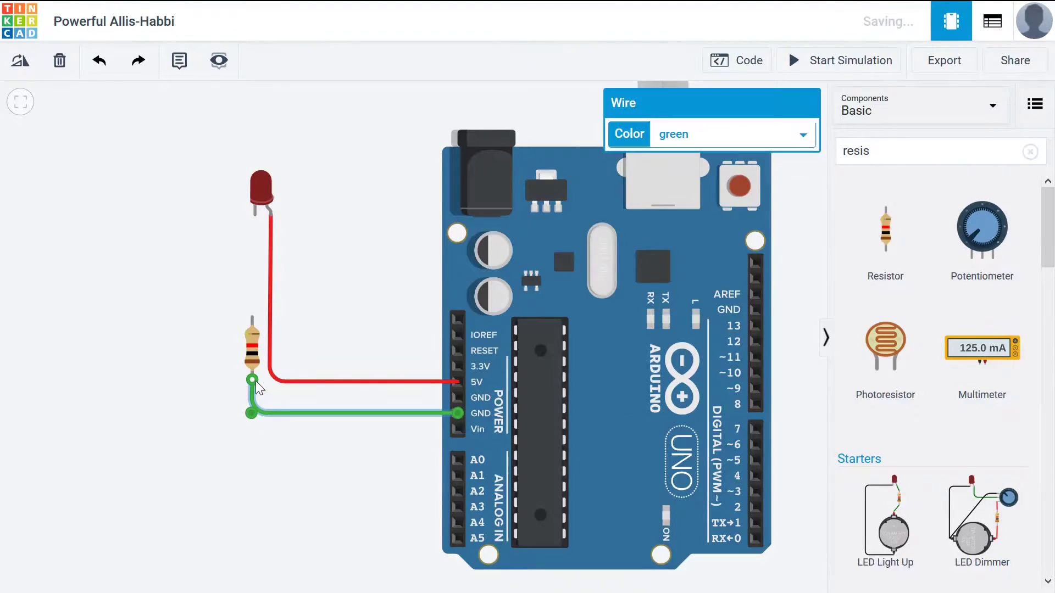
{"action": "left_click", "coordinate": [253, 315]}
{"action": "left_click", "coordinate": [256, 216]}
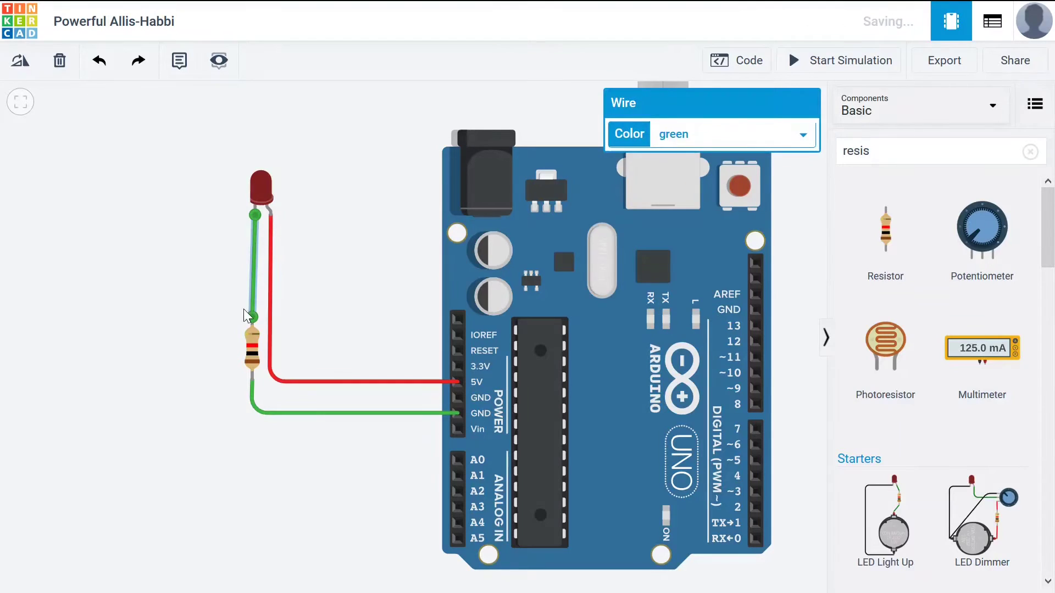
Step: Colour both new resistor wires black
{"action": "left_click", "coordinate": [252, 347]}
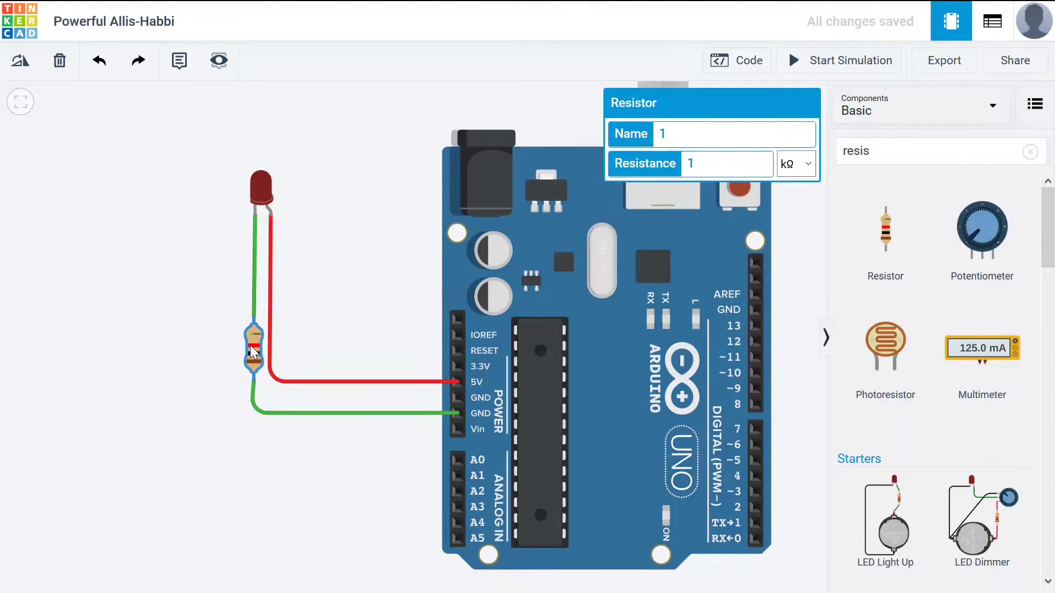
{"action": "left_click", "coordinate": [252, 413]}
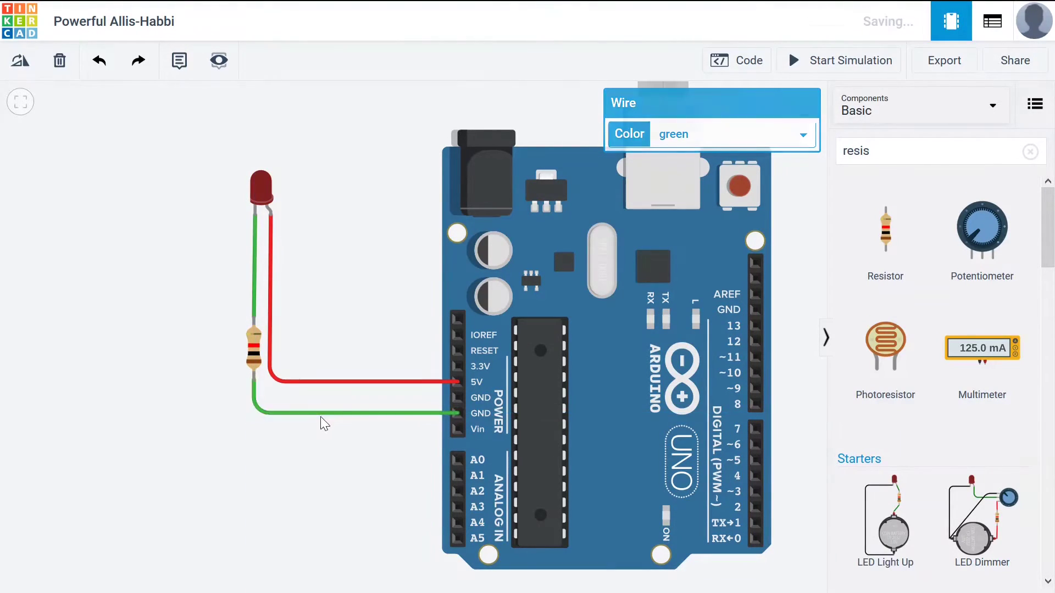
{"action": "left_click", "coordinate": [351, 416]}
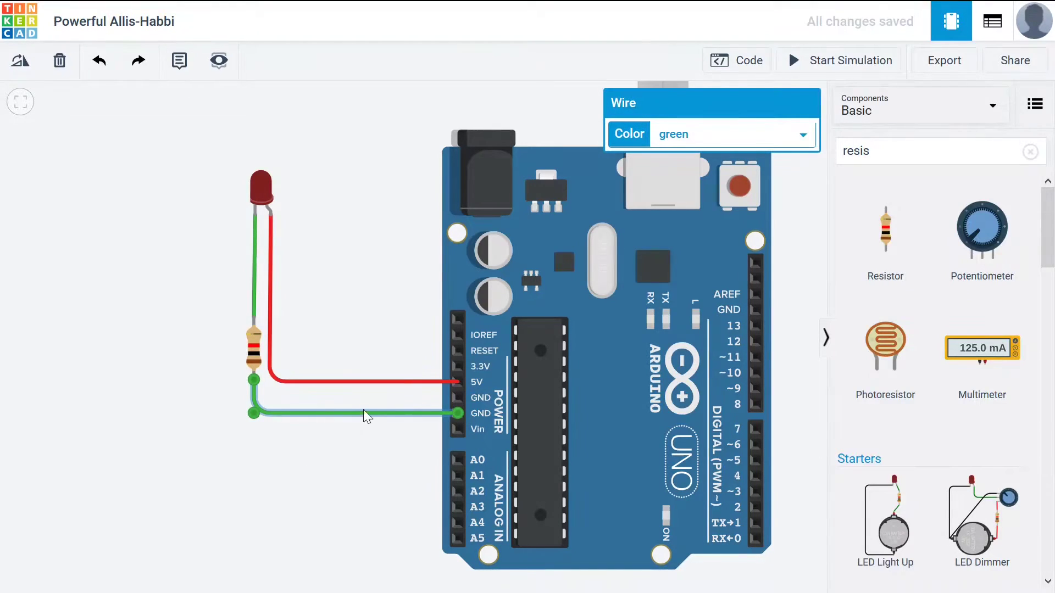
{"action": "left_click", "coordinate": [808, 136]}
{"action": "left_click", "coordinate": [712, 163]}
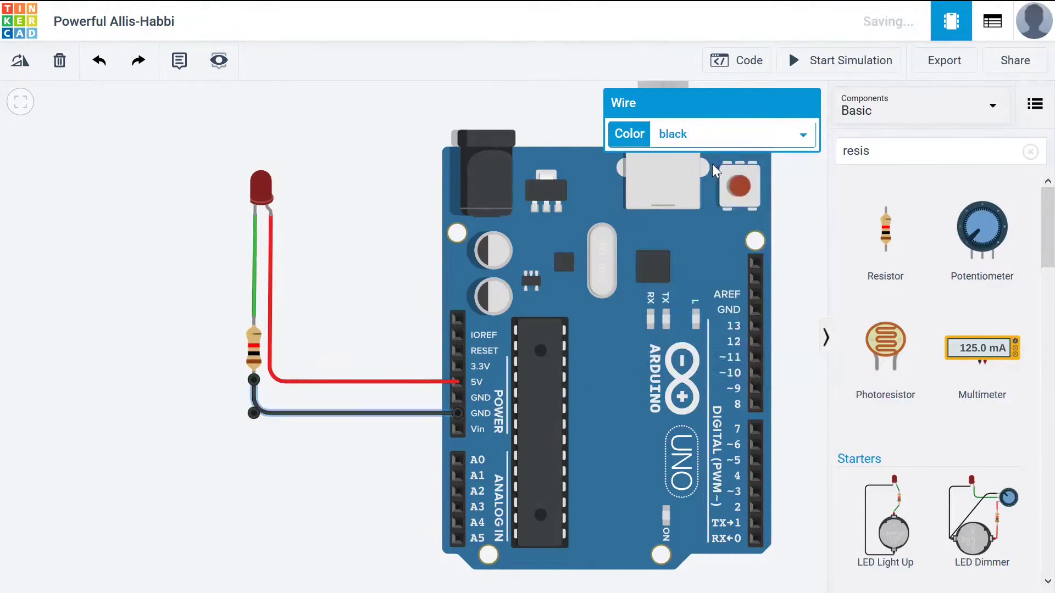
{"action": "left_click", "coordinate": [259, 254]}
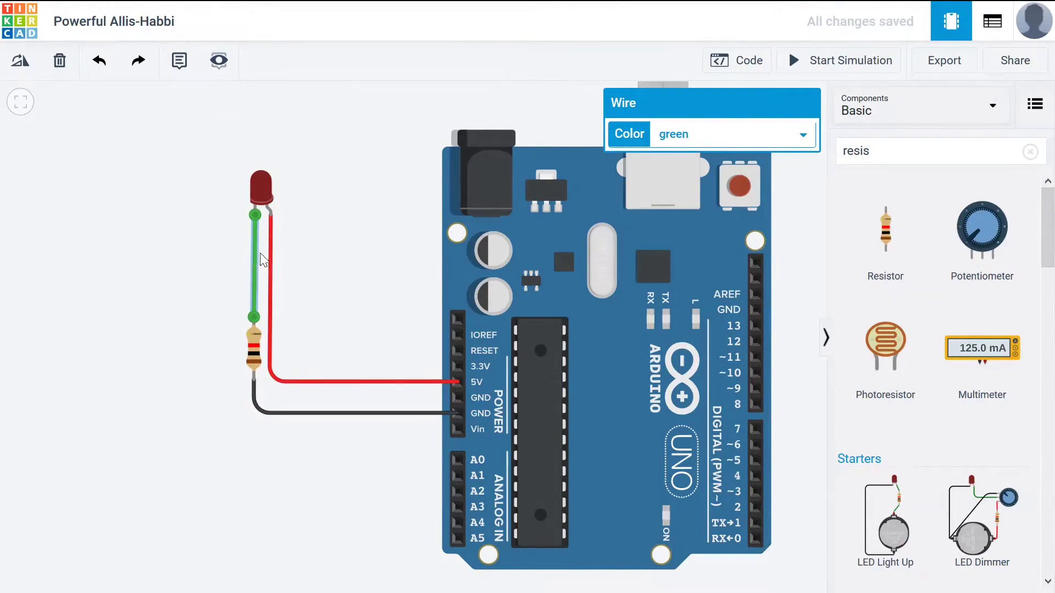
{"action": "left_click", "coordinate": [802, 136]}
{"action": "left_click", "coordinate": [699, 158]}
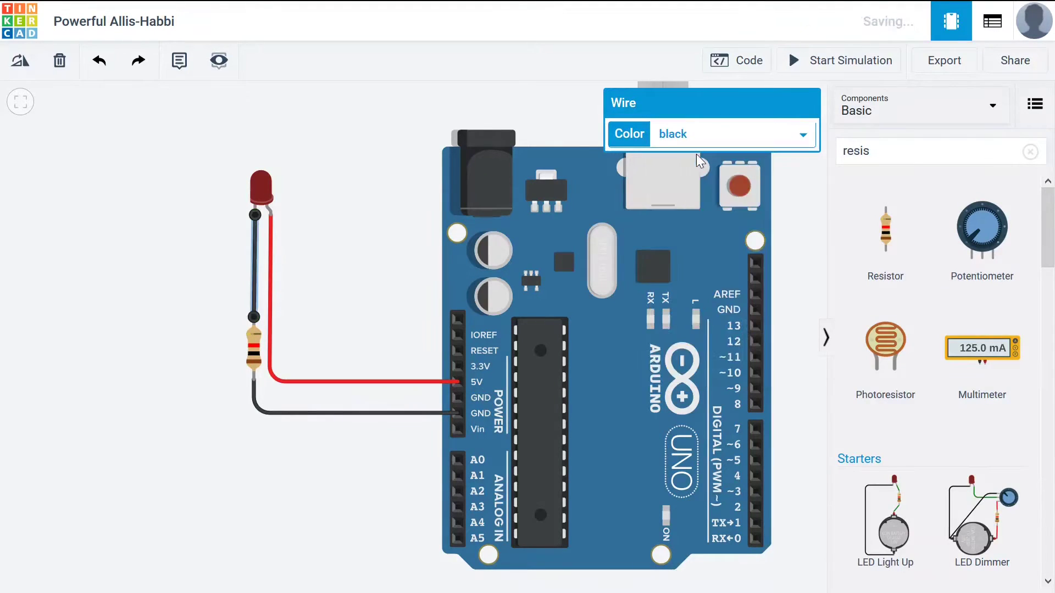
{"action": "left_click", "coordinate": [147, 447]}
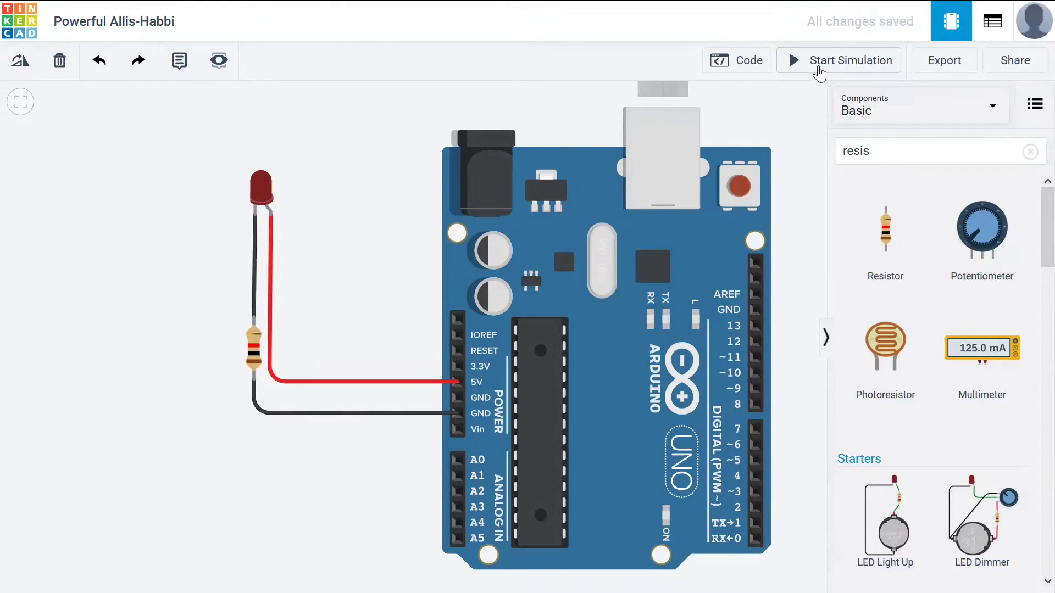
Step: Restart the simulation so the LED lights through the 1 kΩ resistor
{"action": "left_click", "coordinate": [820, 64]}
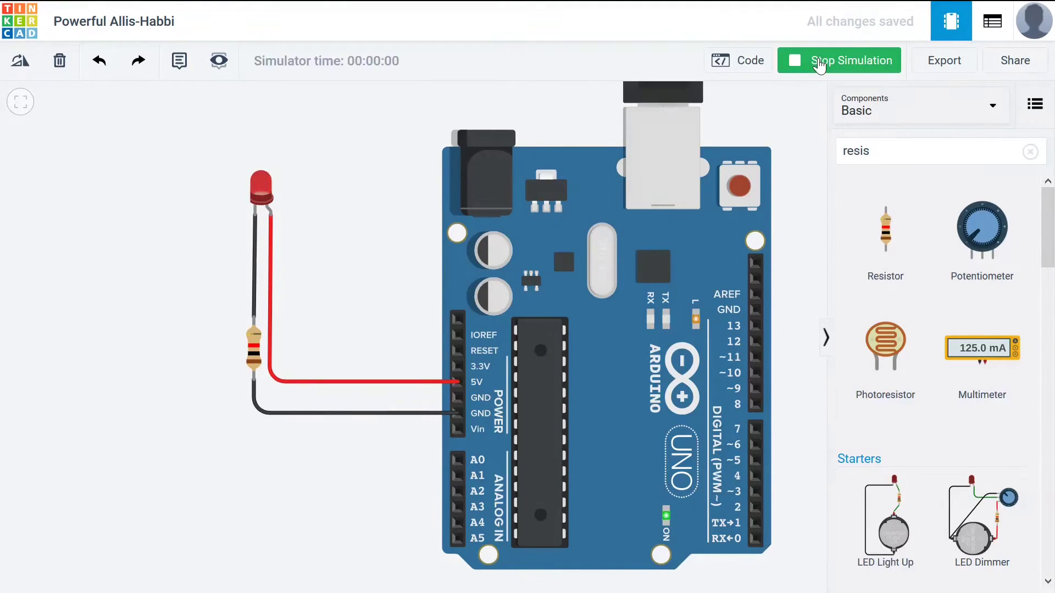